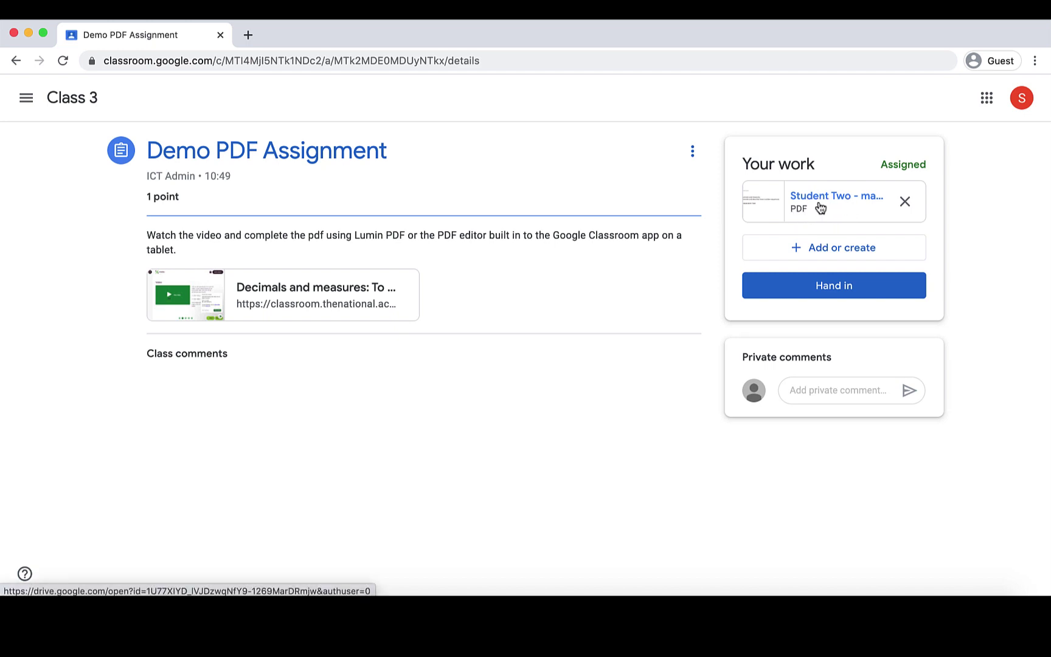
Preview the attached worksheet PDF in Classroom and open it with Lumin PDF.
left_click(820, 208)
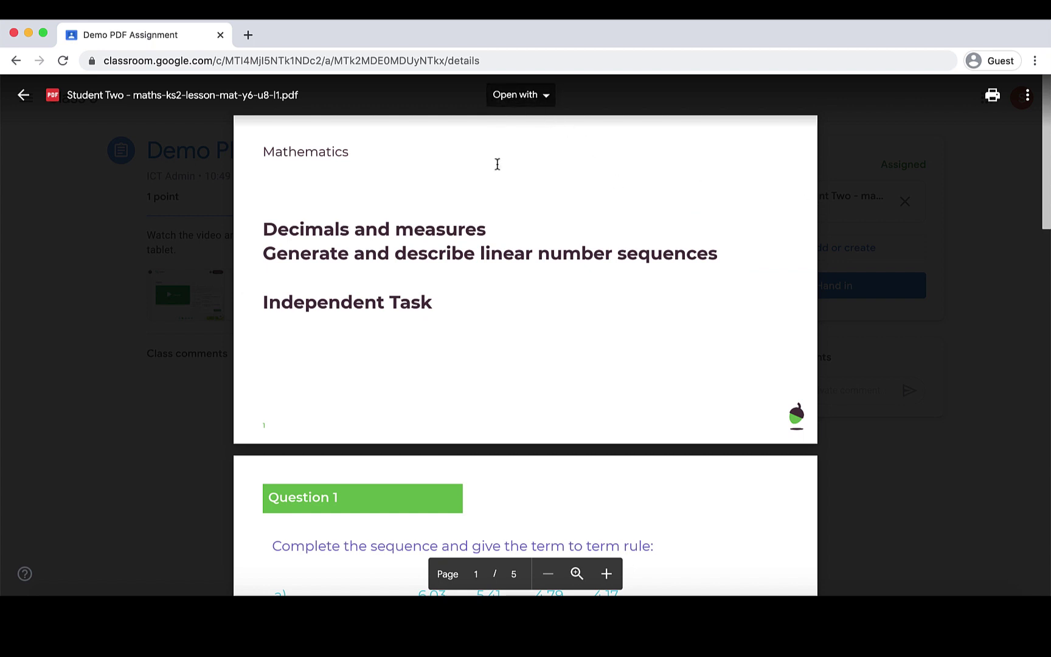
left_click(546, 99)
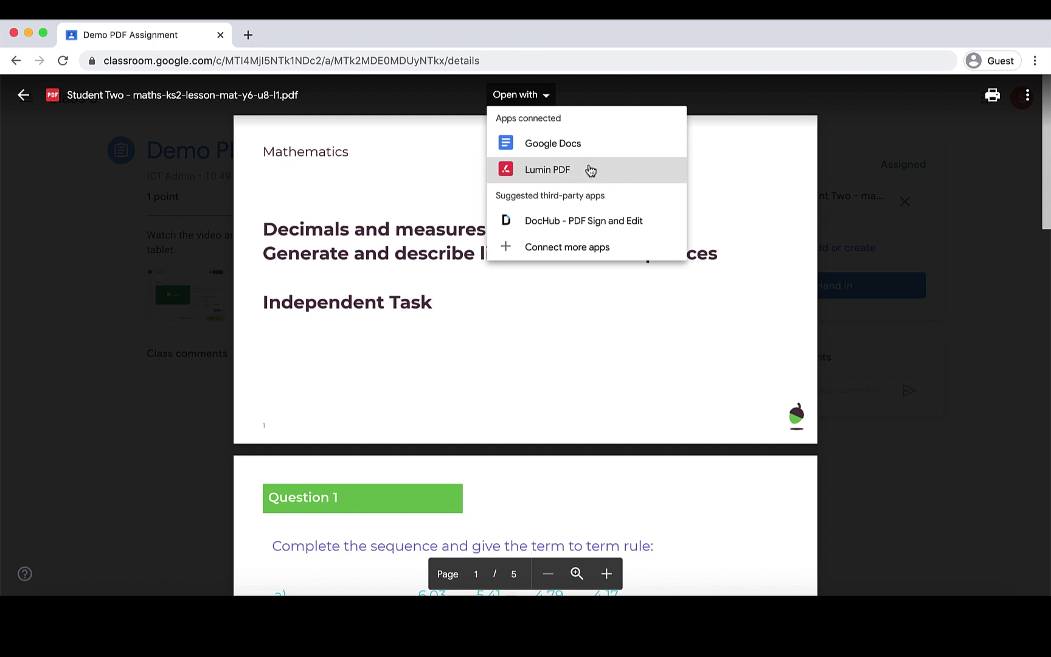
left_click(601, 170)
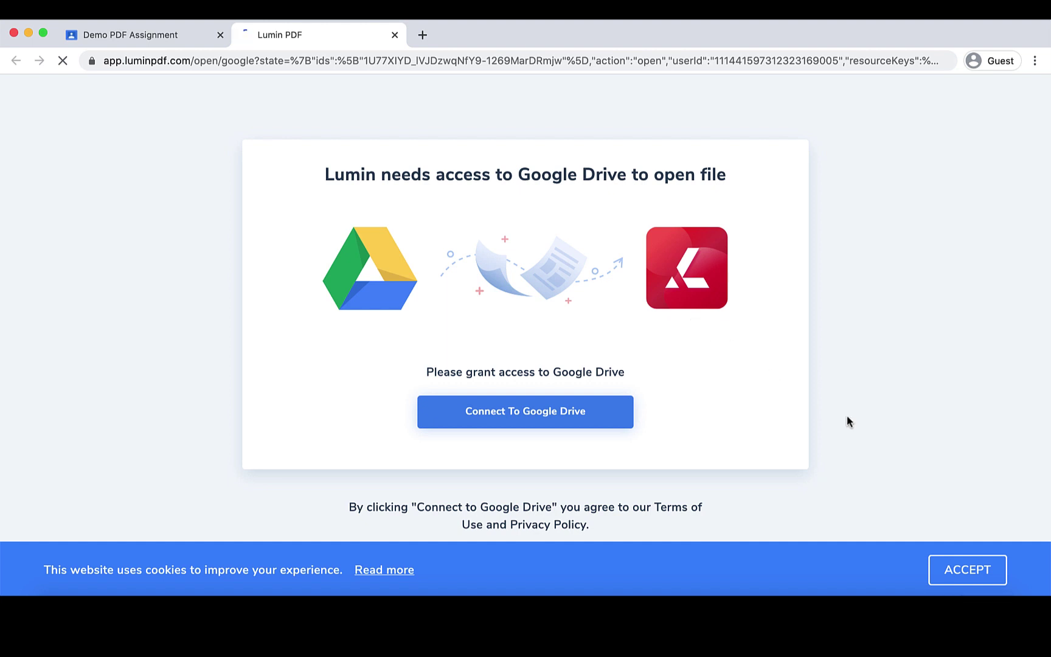
Accept Lumin's cookies and connect to Google Drive with the student's school account.
left_click(983, 572)
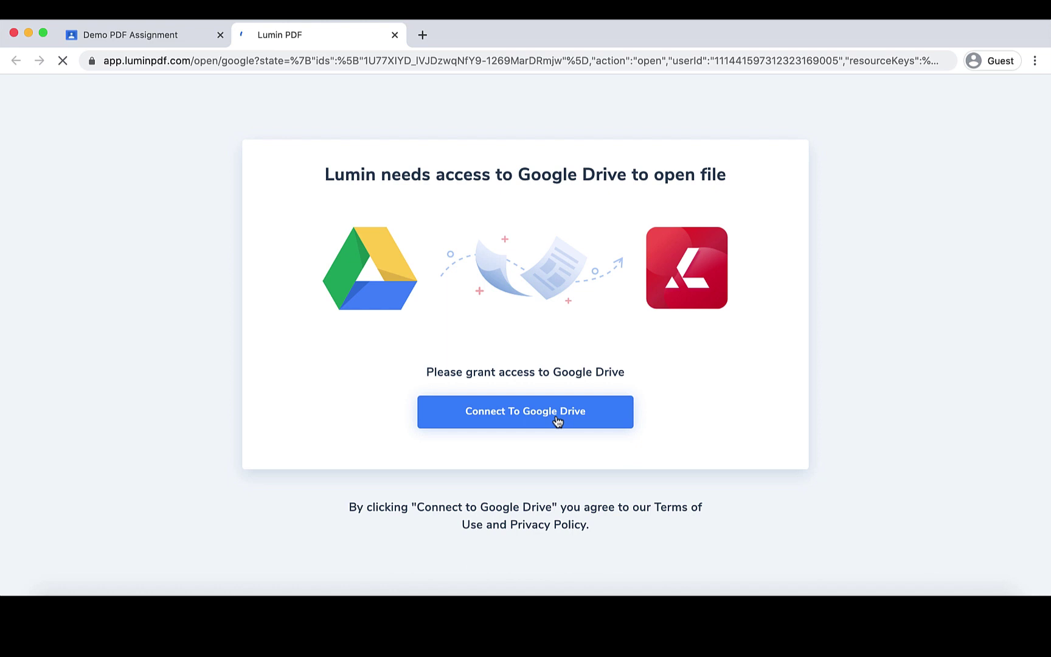
left_click(507, 419)
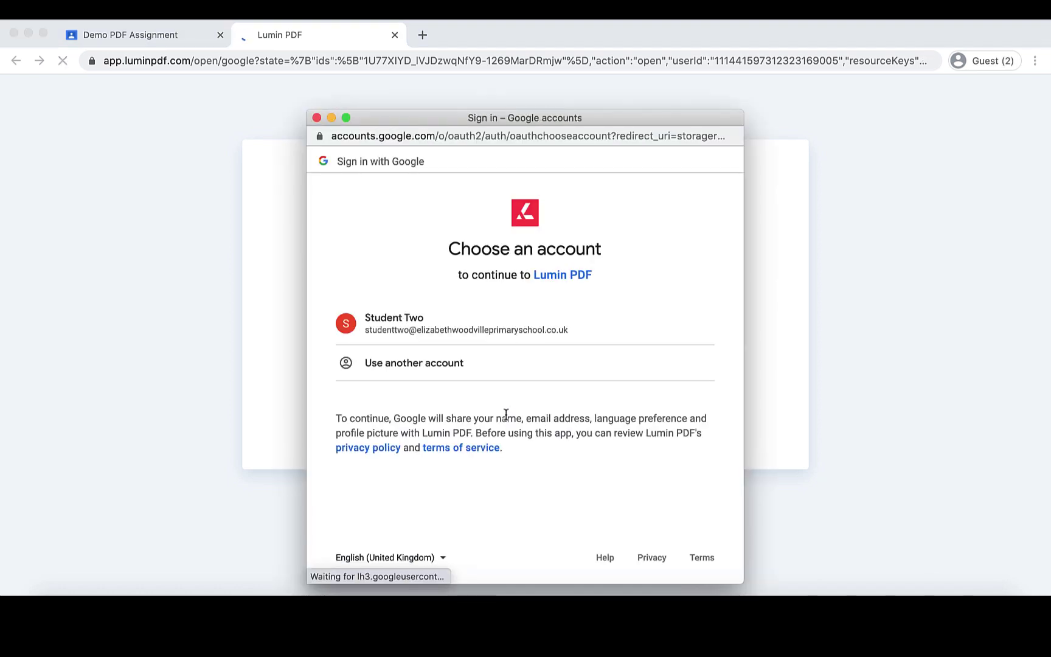
left_click(465, 332)
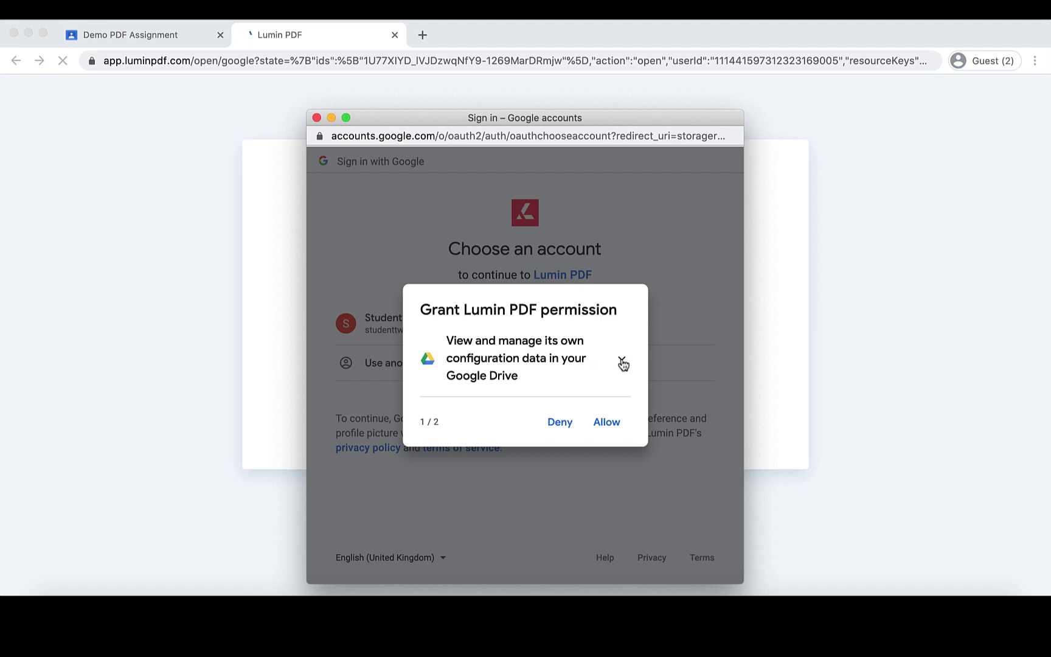
Allow both Google Drive permissions requested by Lumin PDF.
left_click(622, 361)
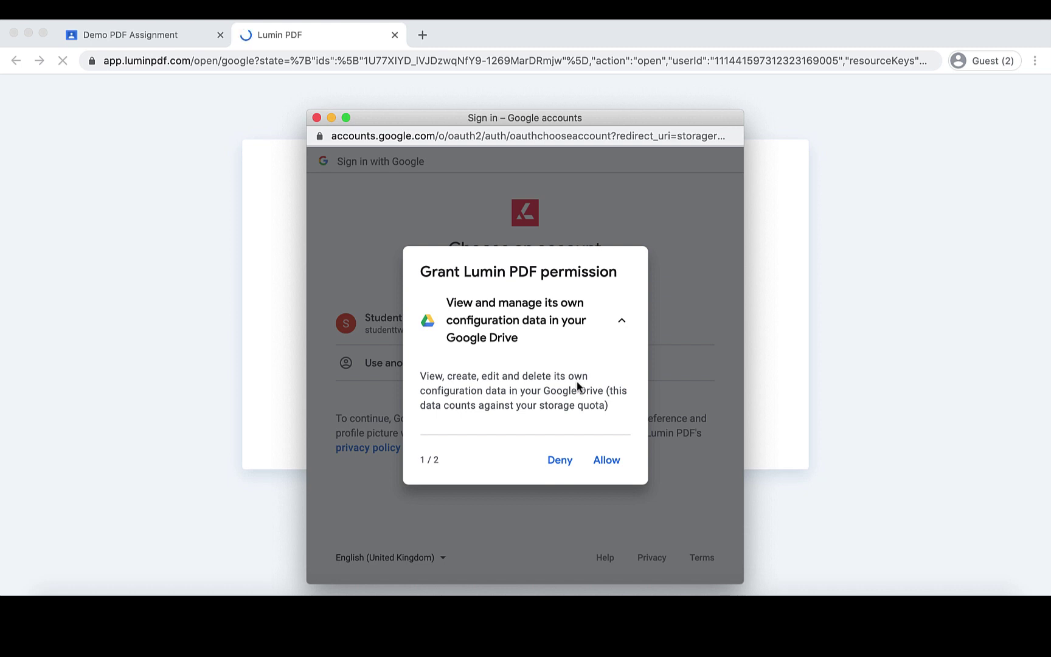
left_click(621, 323)
left_click(611, 421)
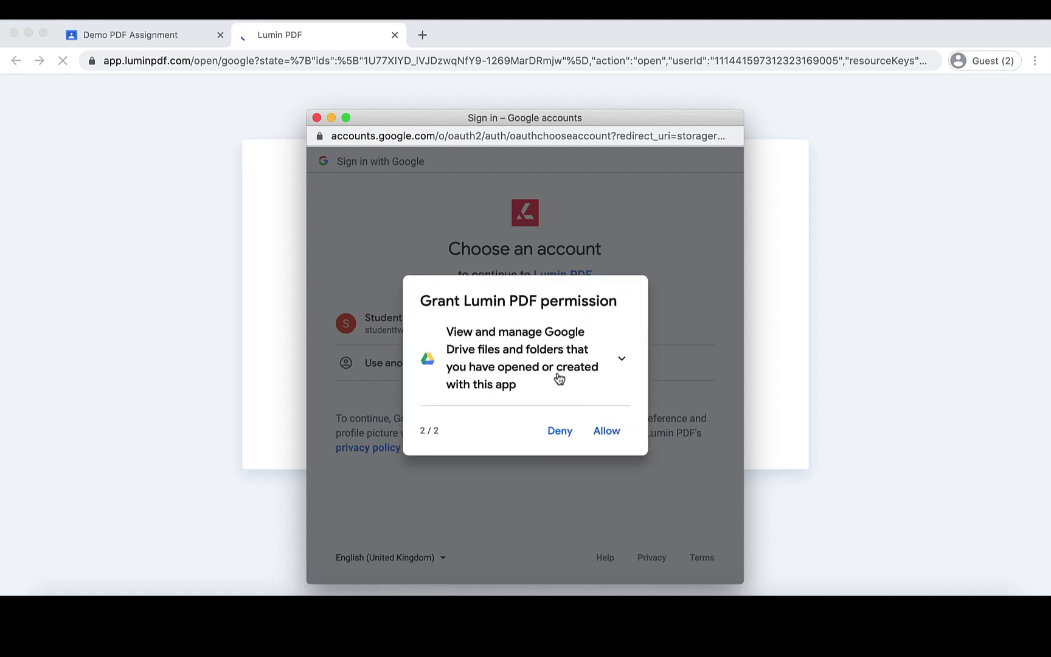
left_click(616, 363)
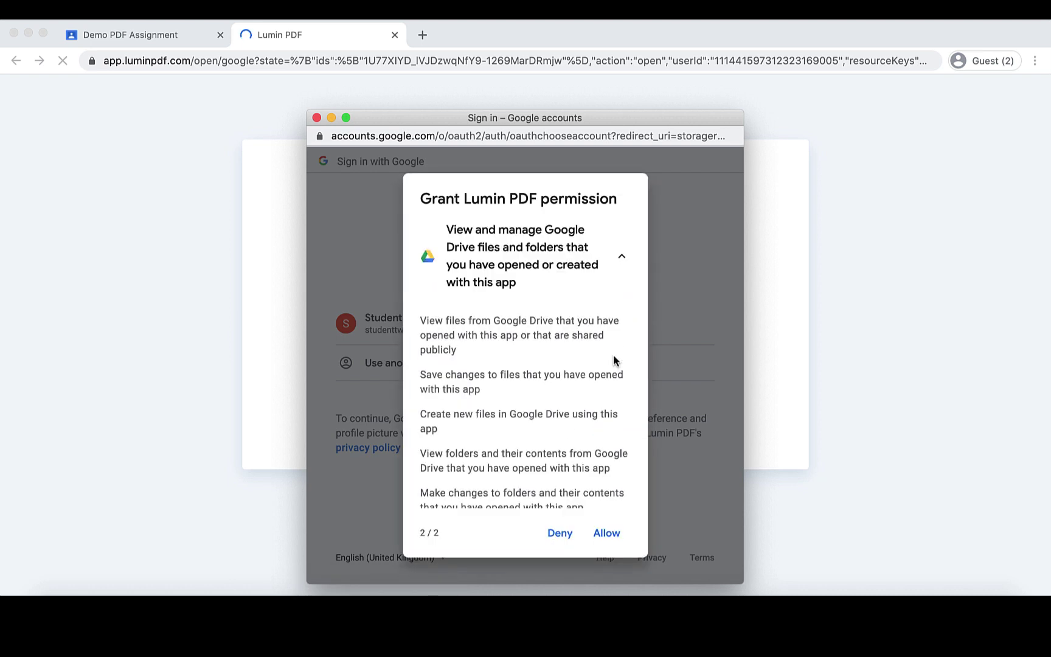
scroll(552, 409, "down", 2)
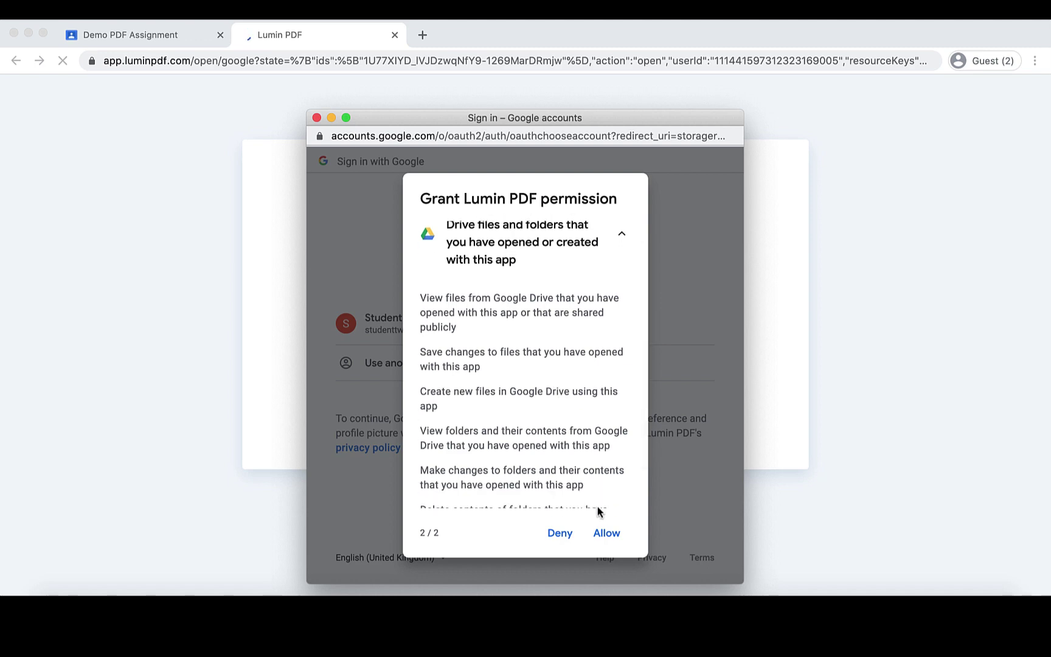
left_click(611, 534)
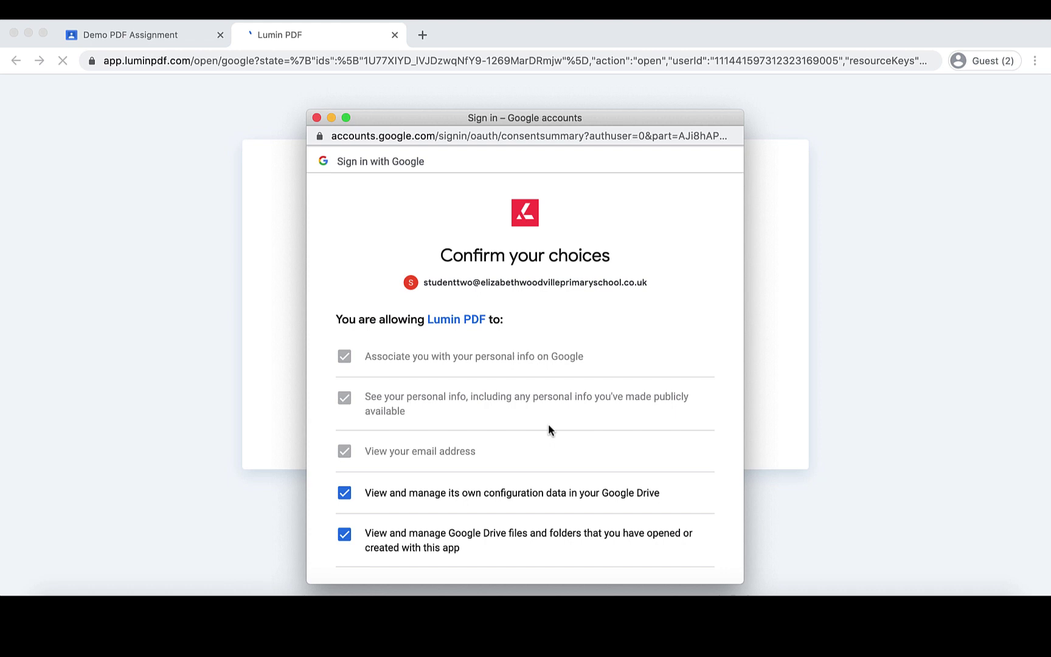
Confirm the chosen Drive access on Google's Confirm your choices page so the worksheet opens.
scroll(548, 419, "down", 5)
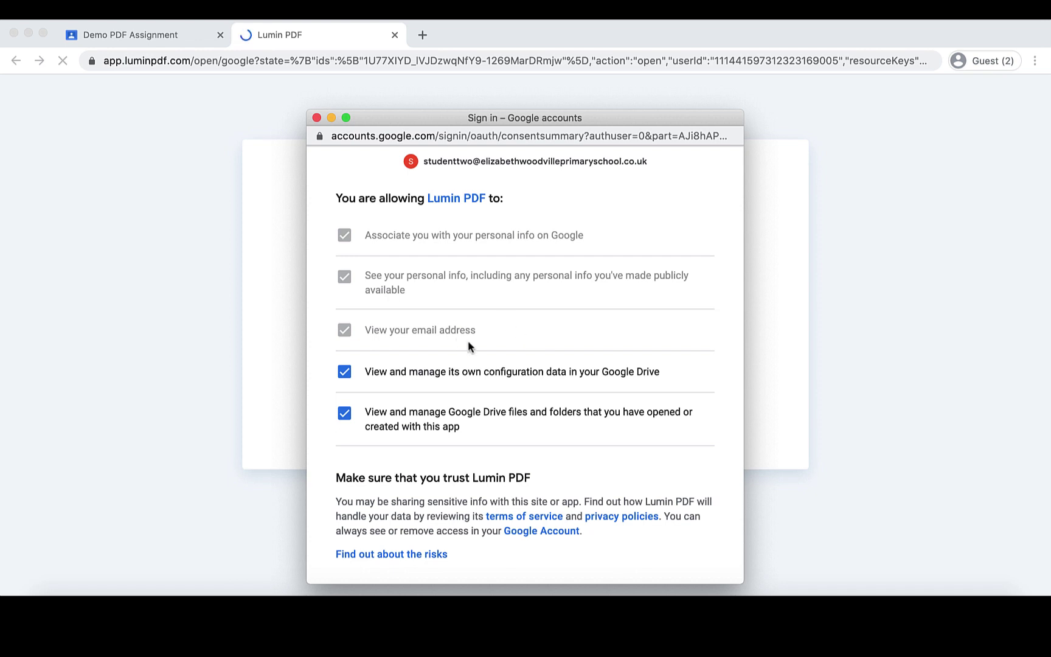
scroll(559, 466, "down", 3)
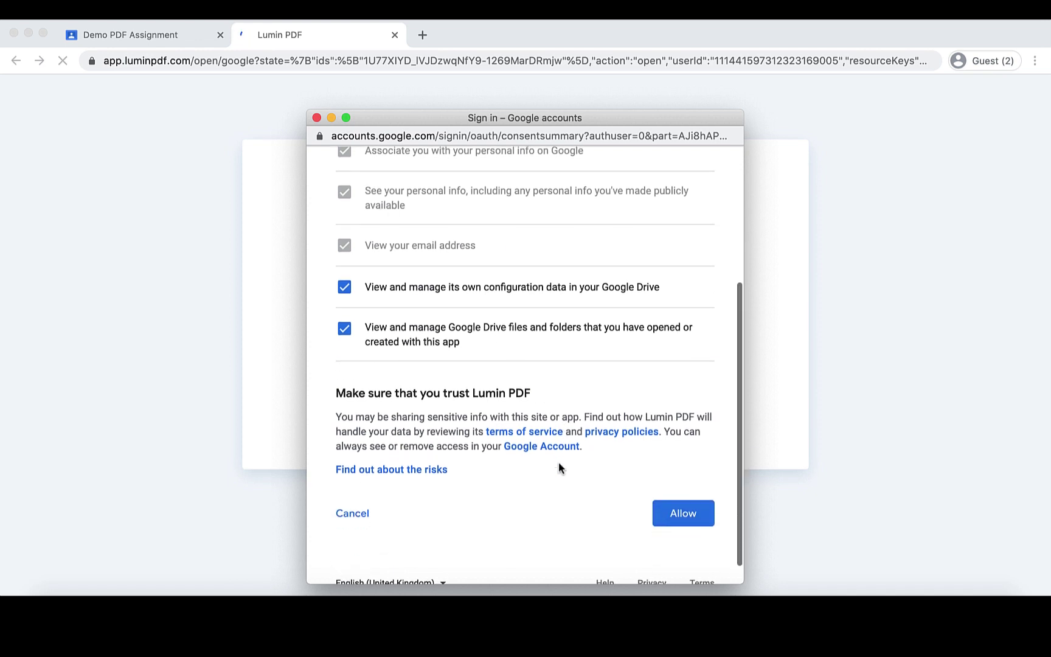
scroll(559, 461, "down", 1)
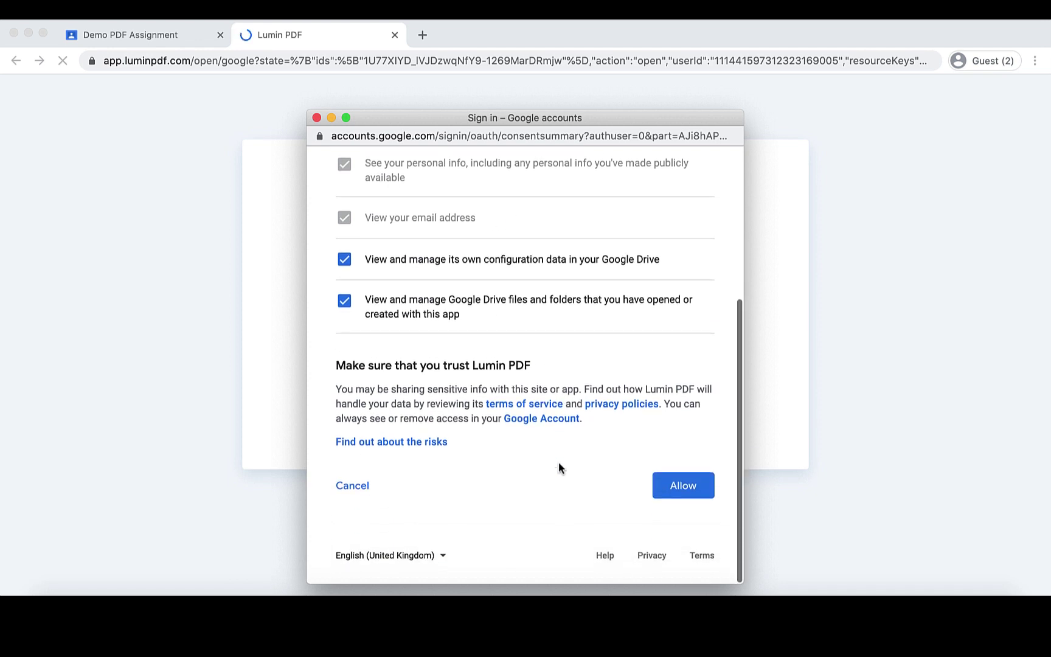
left_click(686, 494)
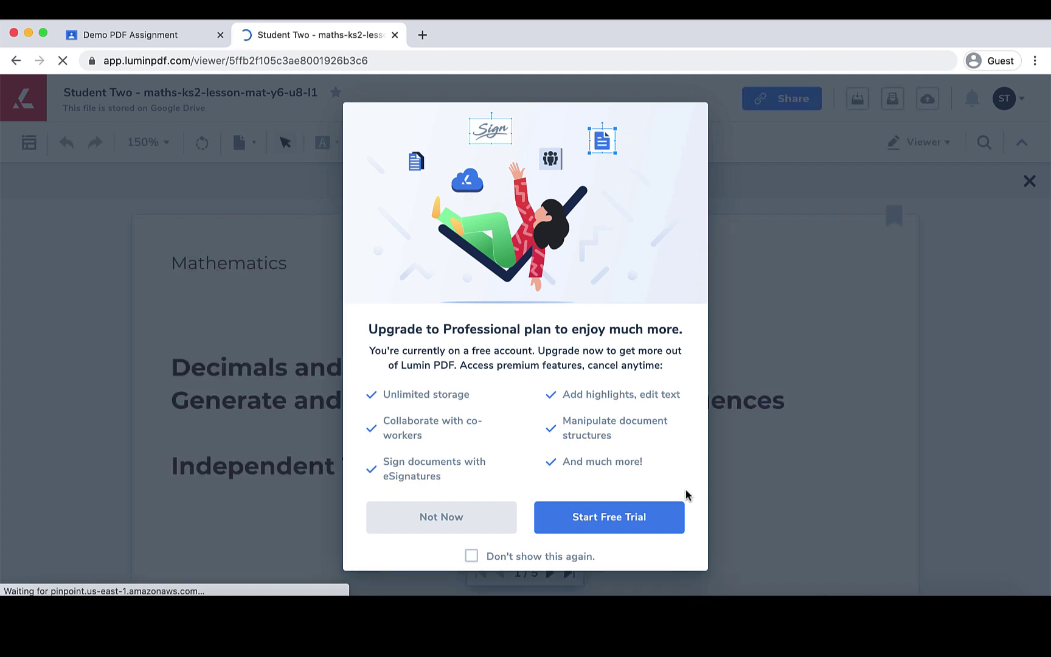
Dismiss the Professional upgrade offer permanently and close the Unlock premium features banner.
left_click(472, 556)
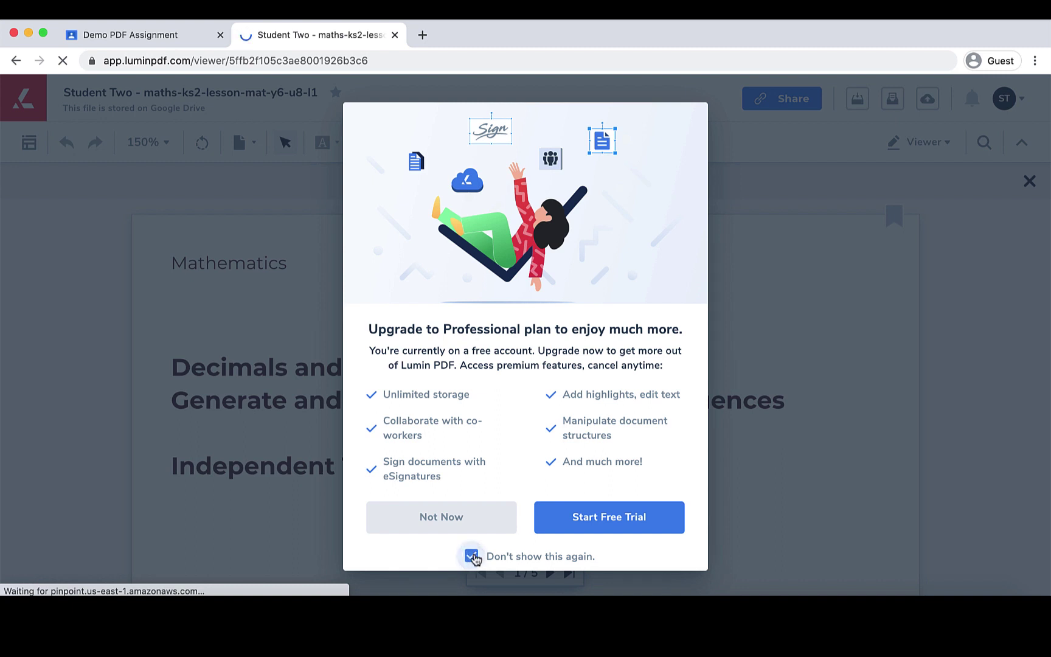
left_click(444, 518)
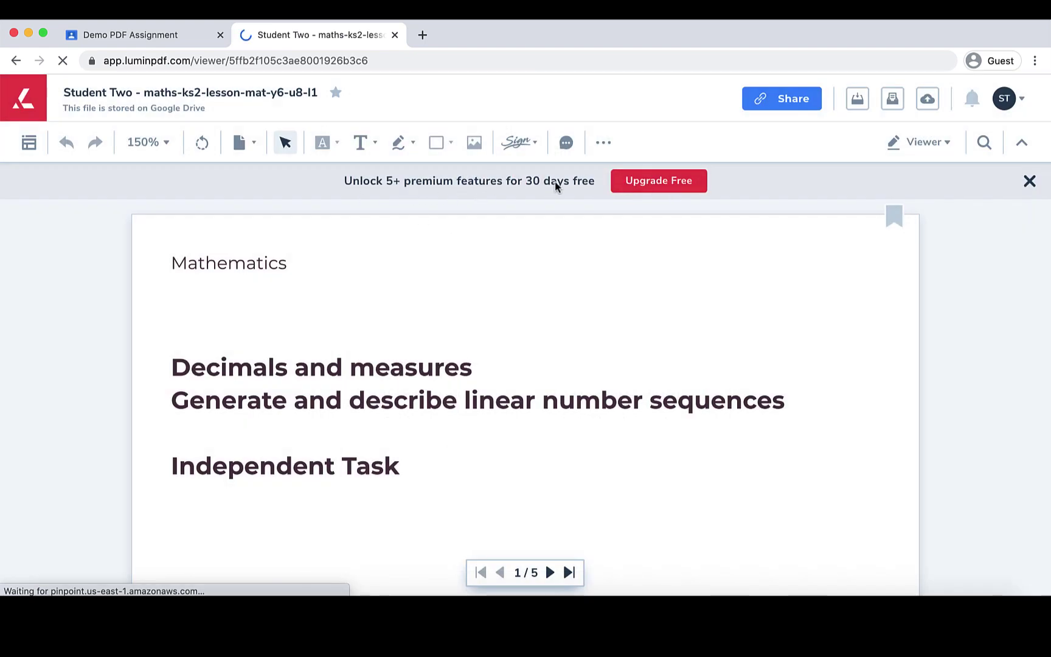
left_click(1029, 181)
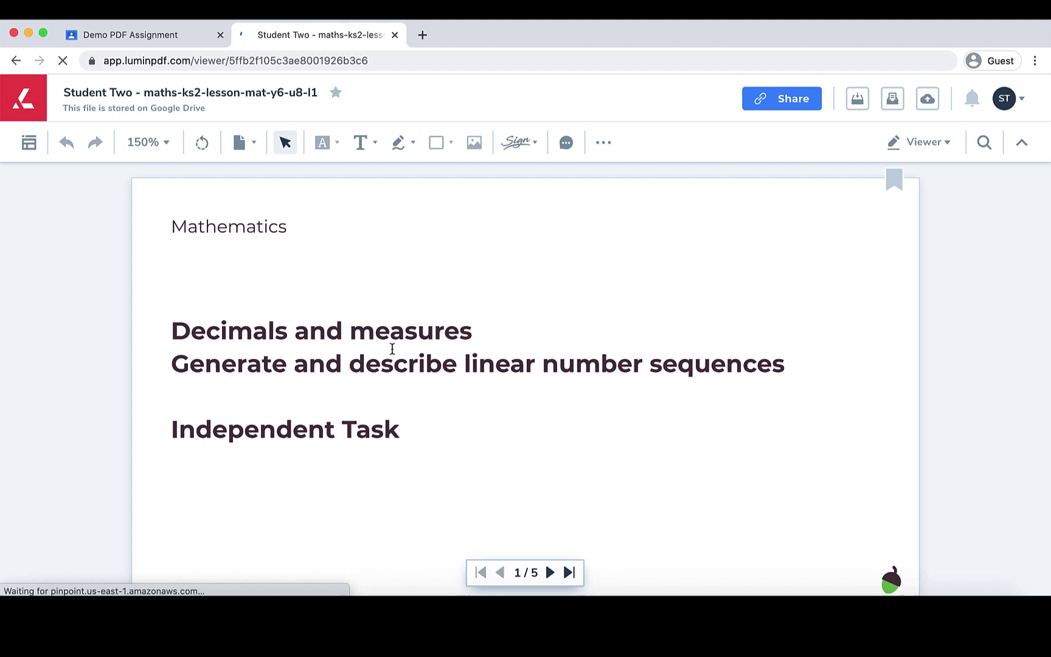
Add a free-text note 'this is some text.' below part b of Question 1 on page 2.
scroll(392, 341, "down", 10)
scroll(392, 339, "down", 4)
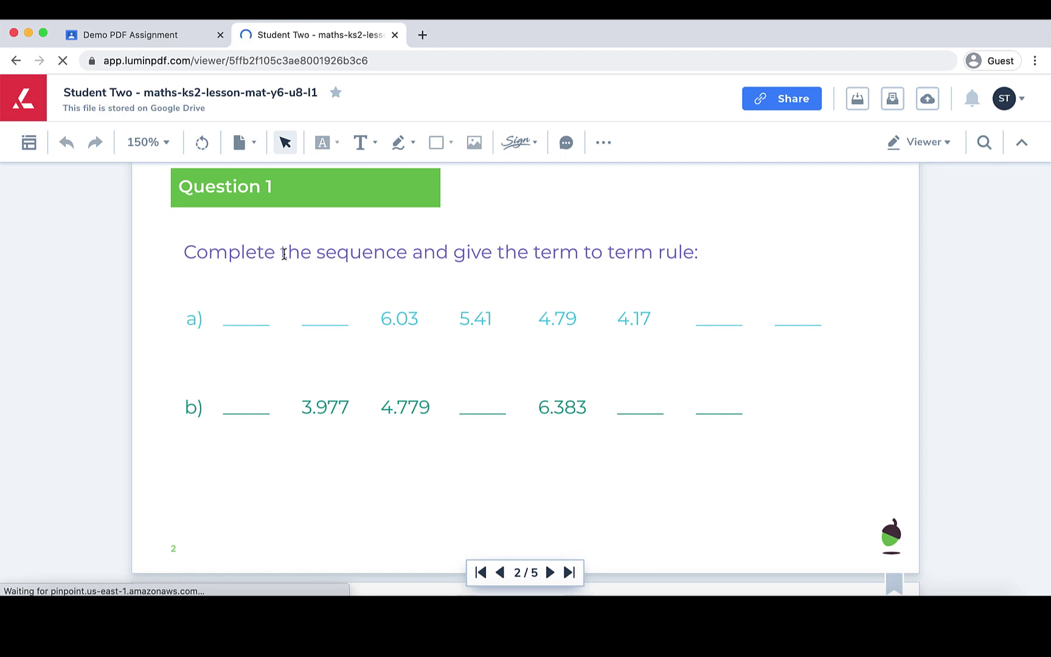
left_click(365, 145)
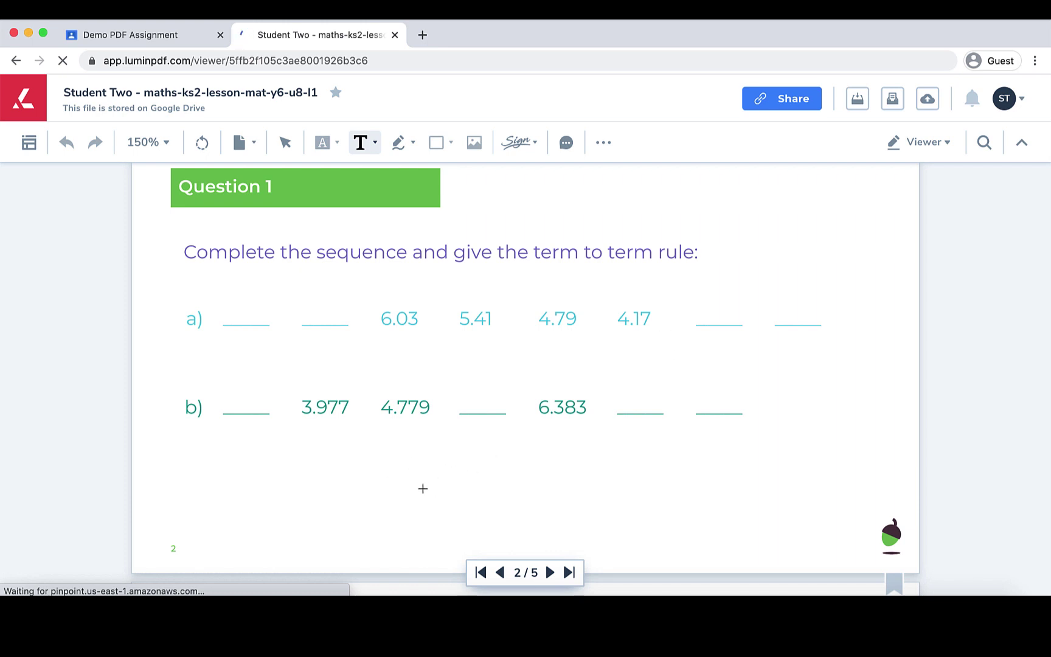
left_click(445, 474)
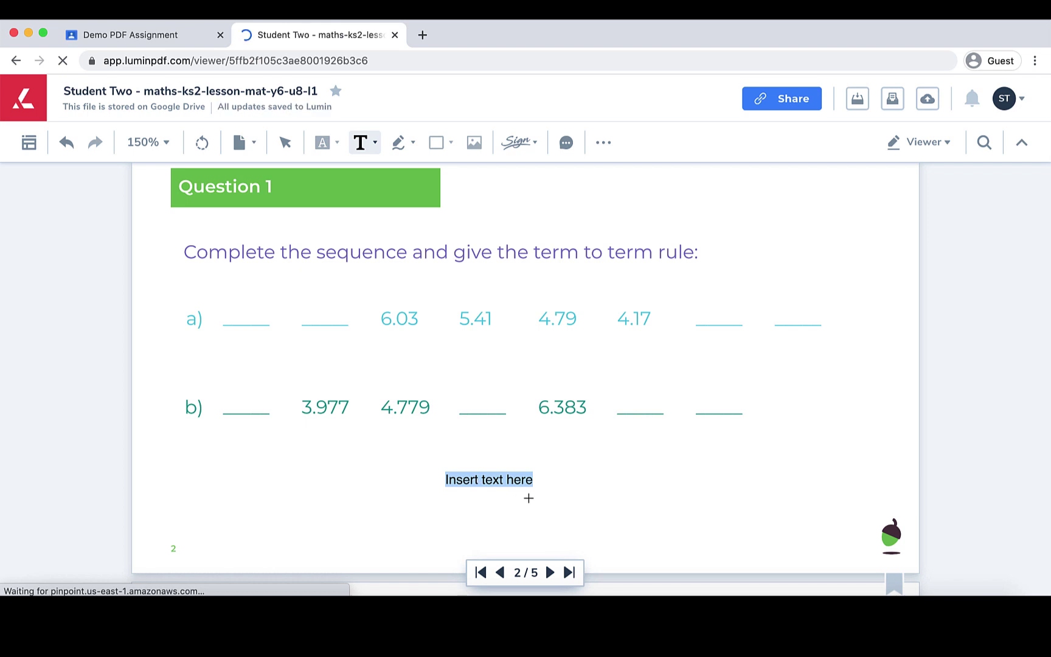
type("this i")
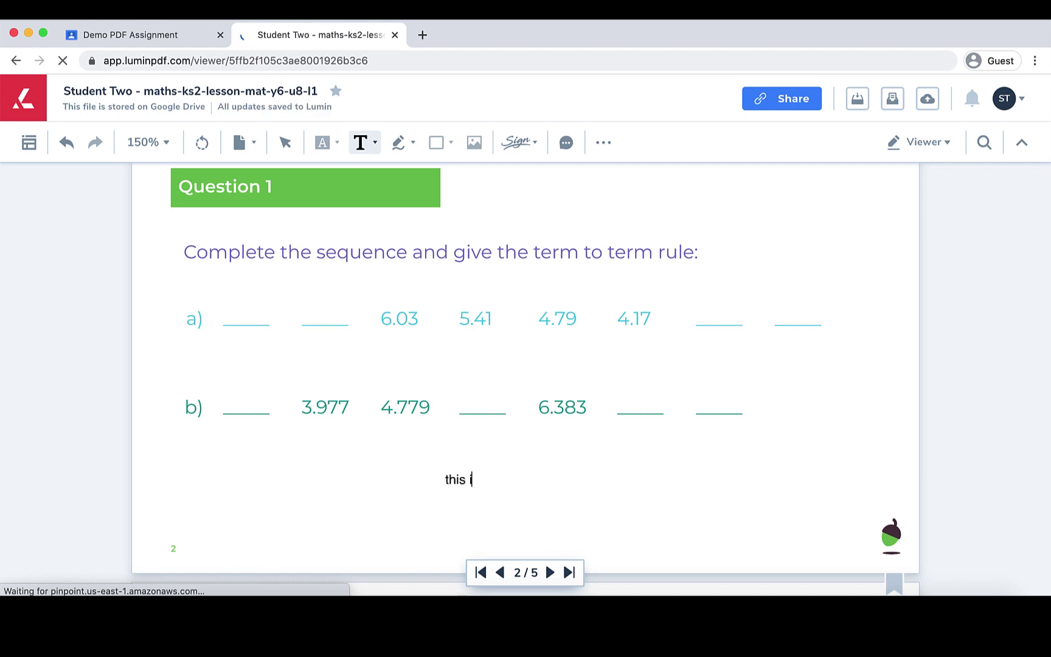
type("s some text.")
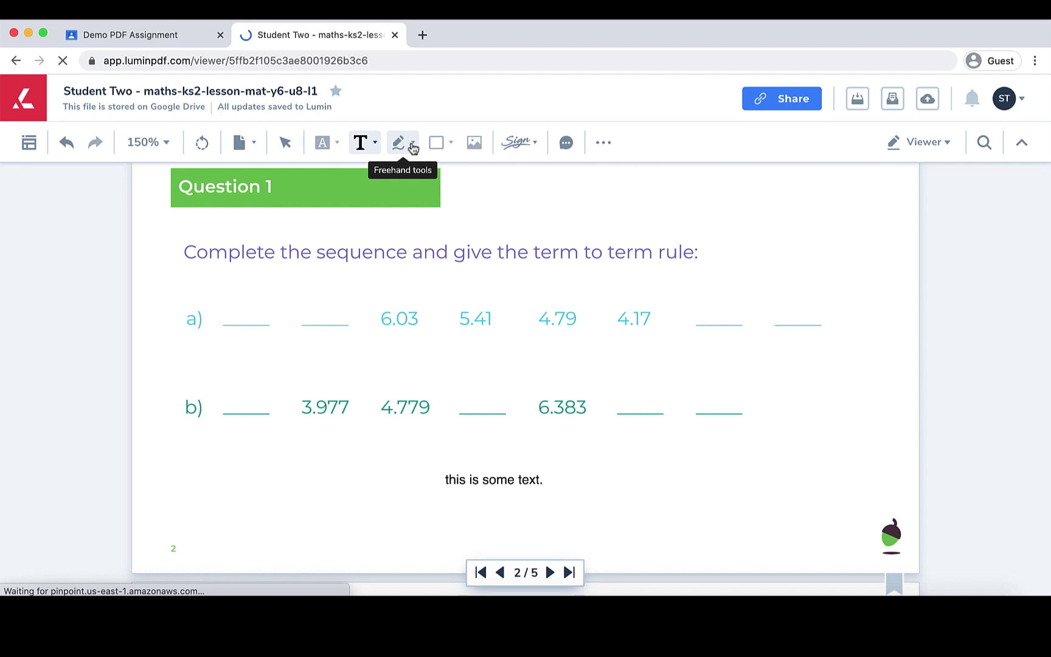
Draw red freehand digits '0123' with the pen beside the typed note on page 2.
left_click(406, 149)
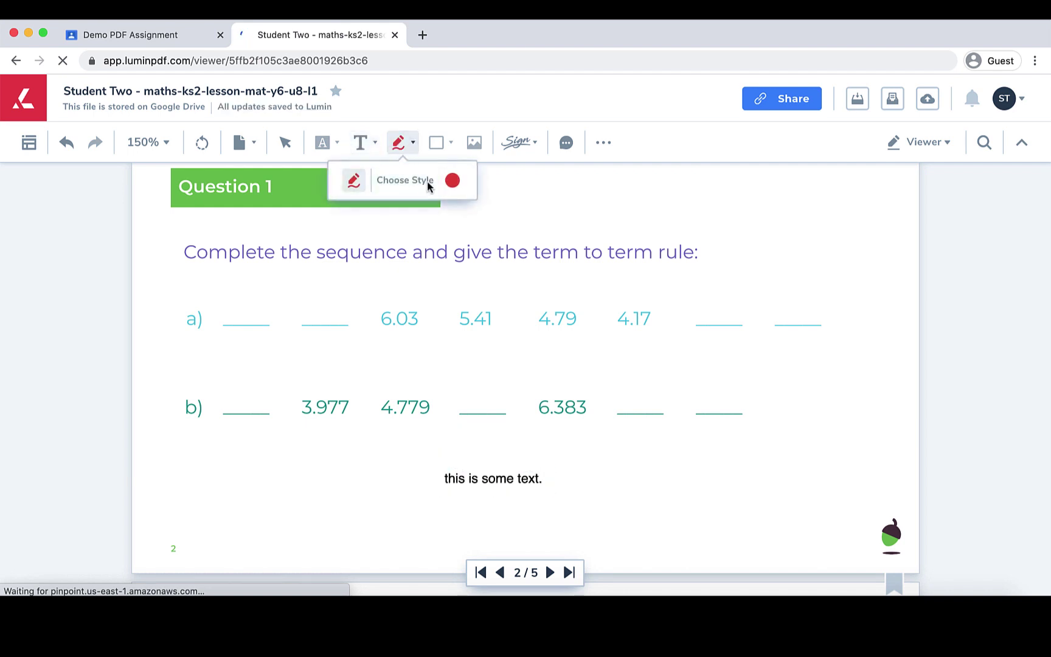
left_click(354, 180)
mouse_move(648, 453)
left_mouse_down()
mouse_move(678, 485)
mouse_move(672, 460)
mouse_move(649, 449)
mouse_move(707, 504)
mouse_move(757, 468)
mouse_move(753, 496)
mouse_move(771, 489)
left_mouse_up()
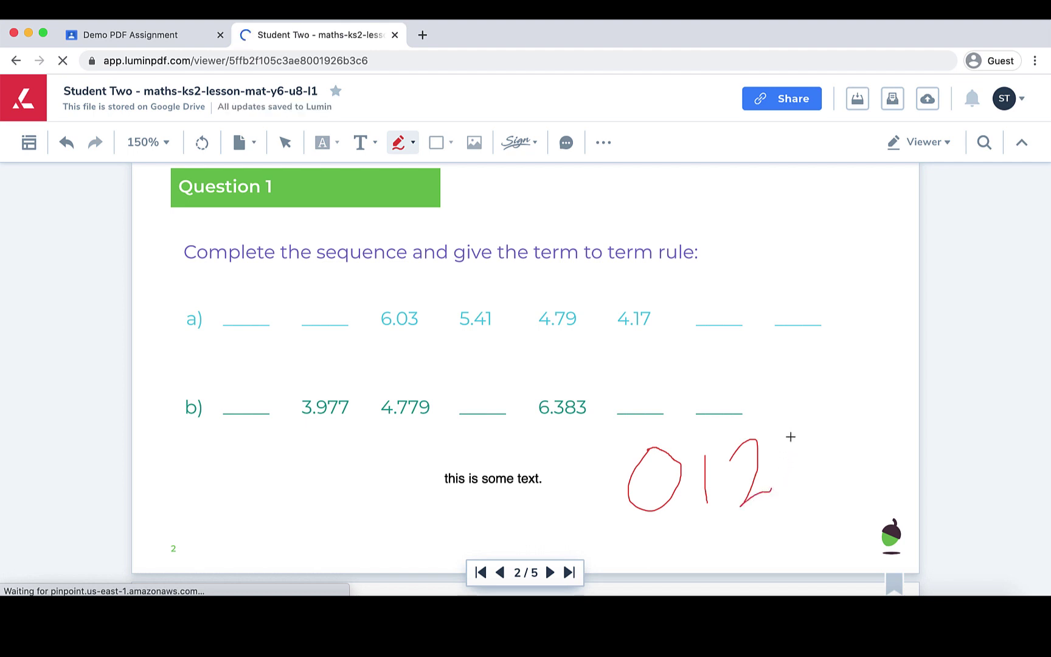
mouse_move(791, 436)
left_mouse_down()
mouse_move(821, 478)
mouse_move(803, 485)
left_mouse_up()
left_click(413, 145)
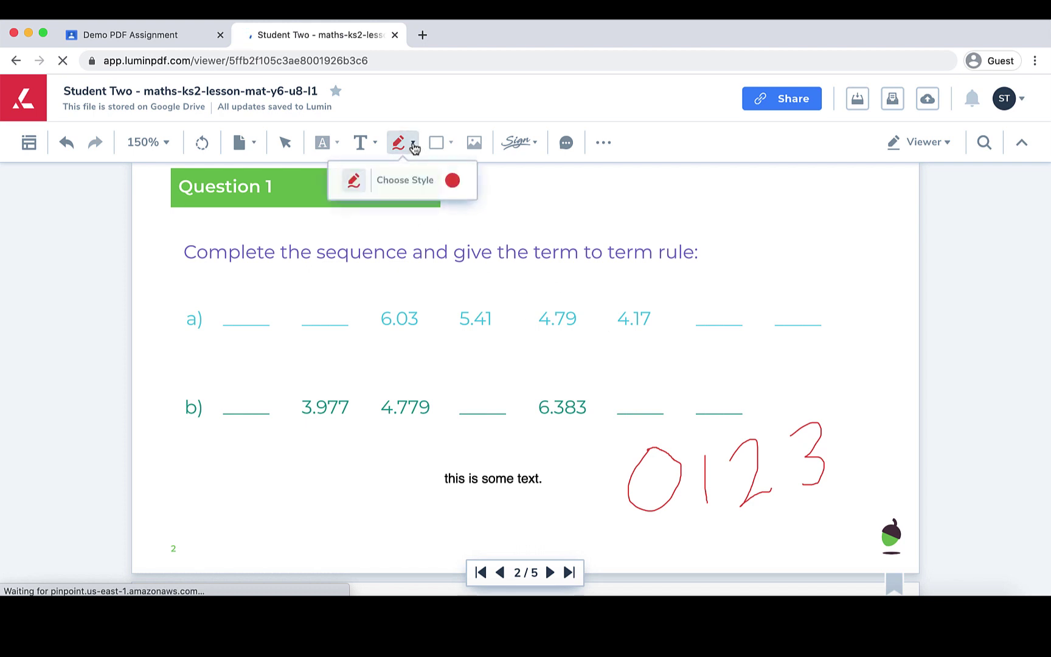
left_click(453, 181)
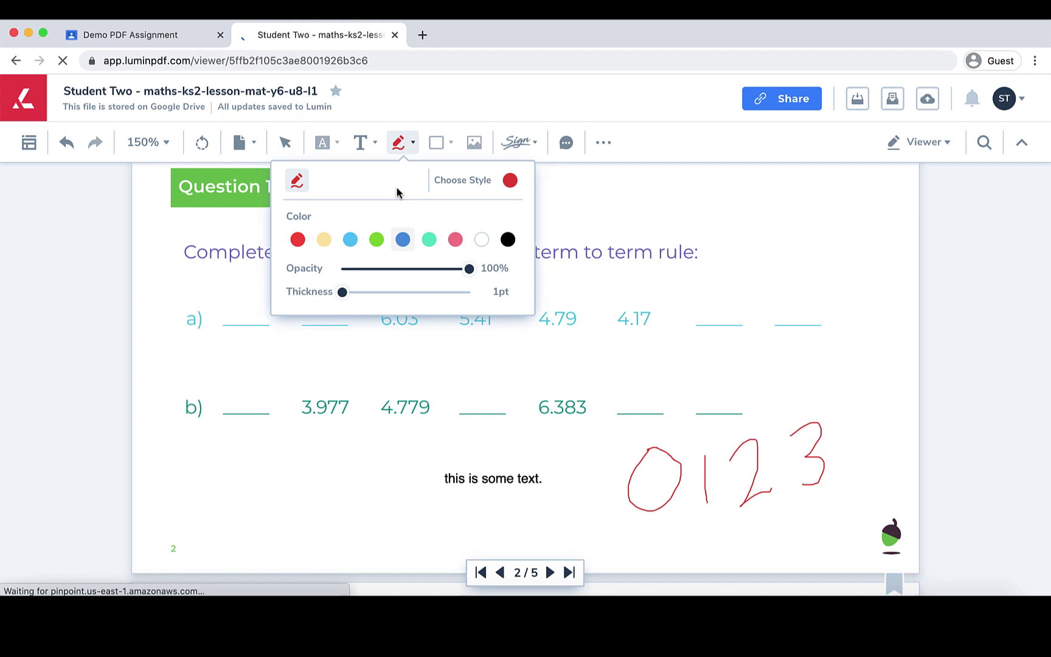
Insert an 'Insert text here' text box above the Question 1 heading on page 2.
left_click(377, 146)
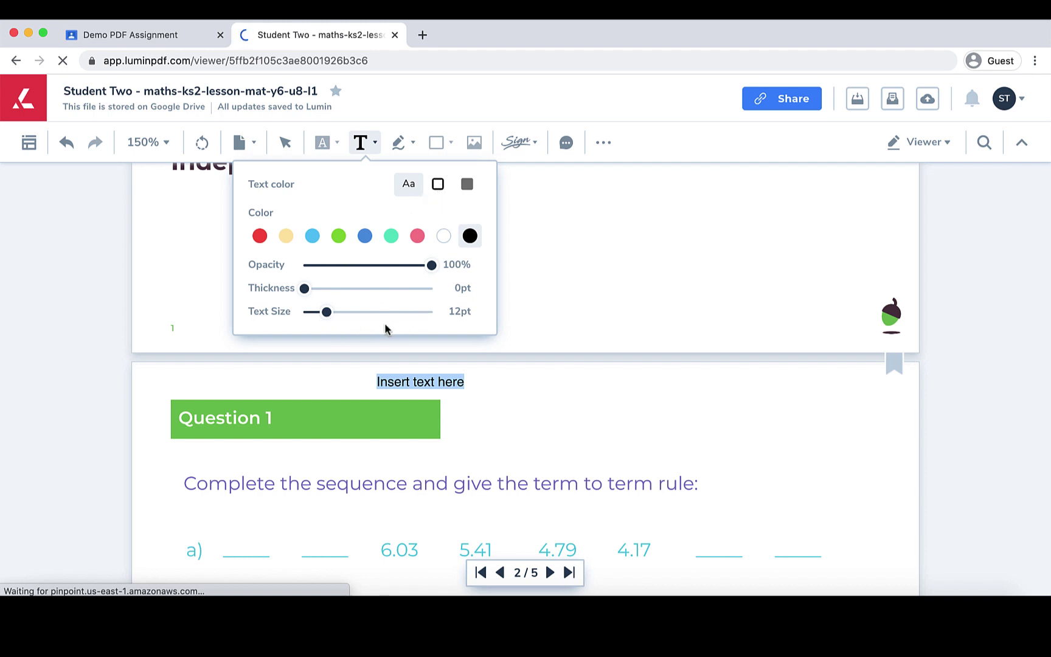
key("Escape")
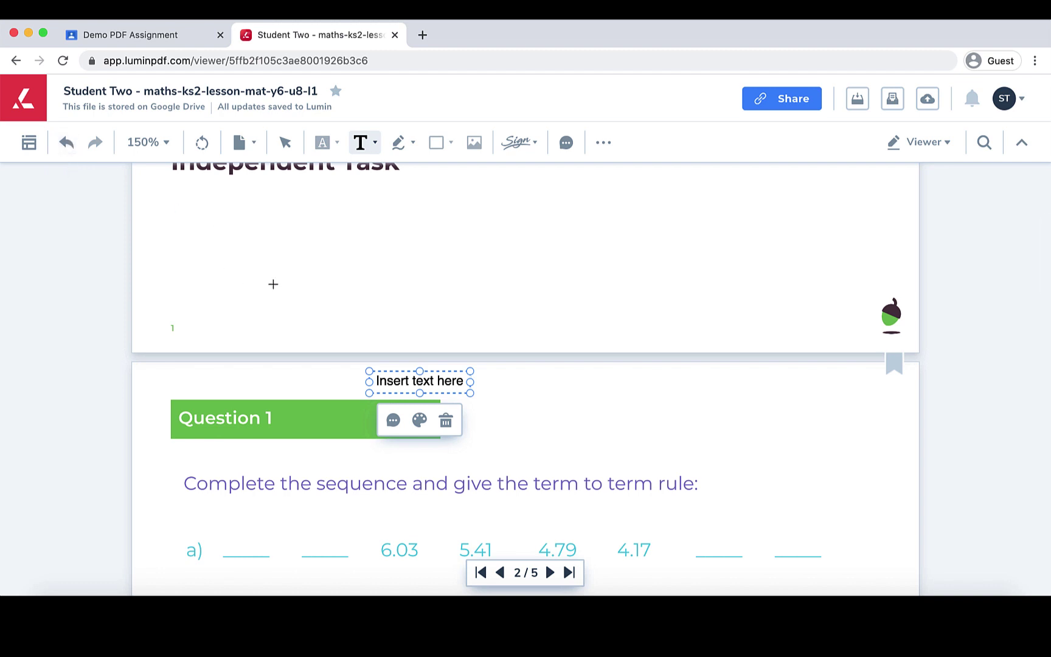
left_click(202, 146)
left_click(203, 146)
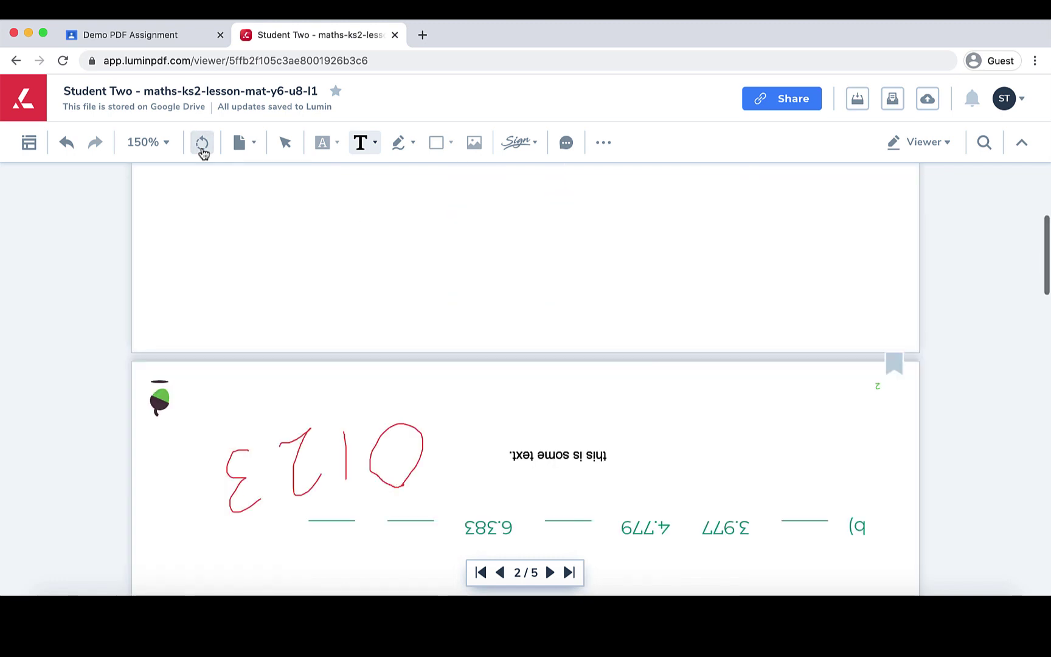
left_click(203, 147)
left_click(203, 146)
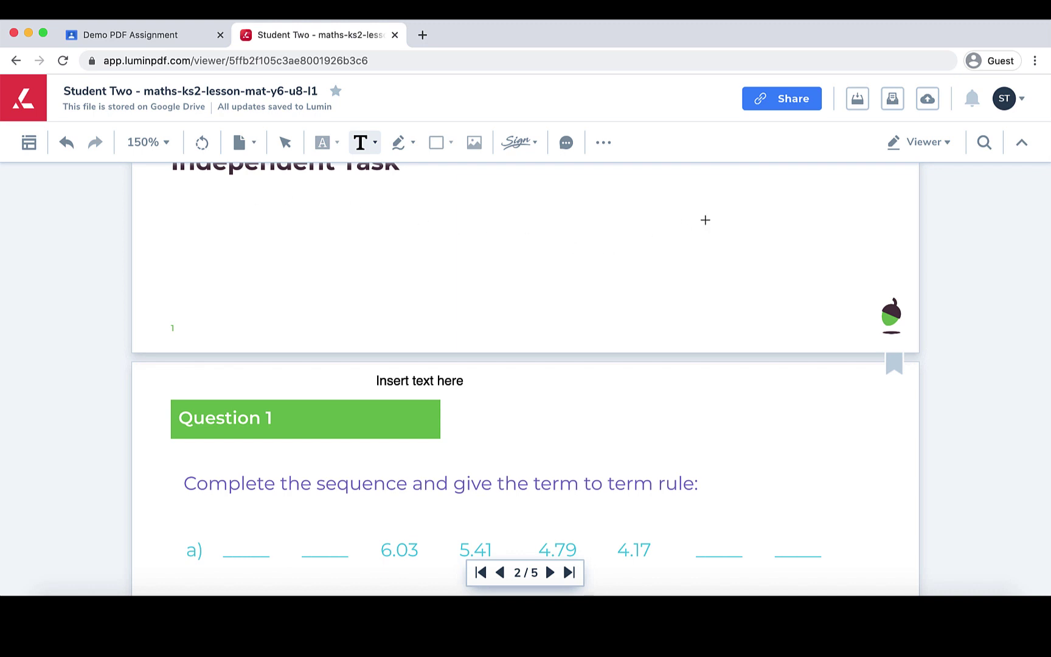
Check the annotations and download the annotated worksheet as a PDF.
scroll(701, 351, "down", 5)
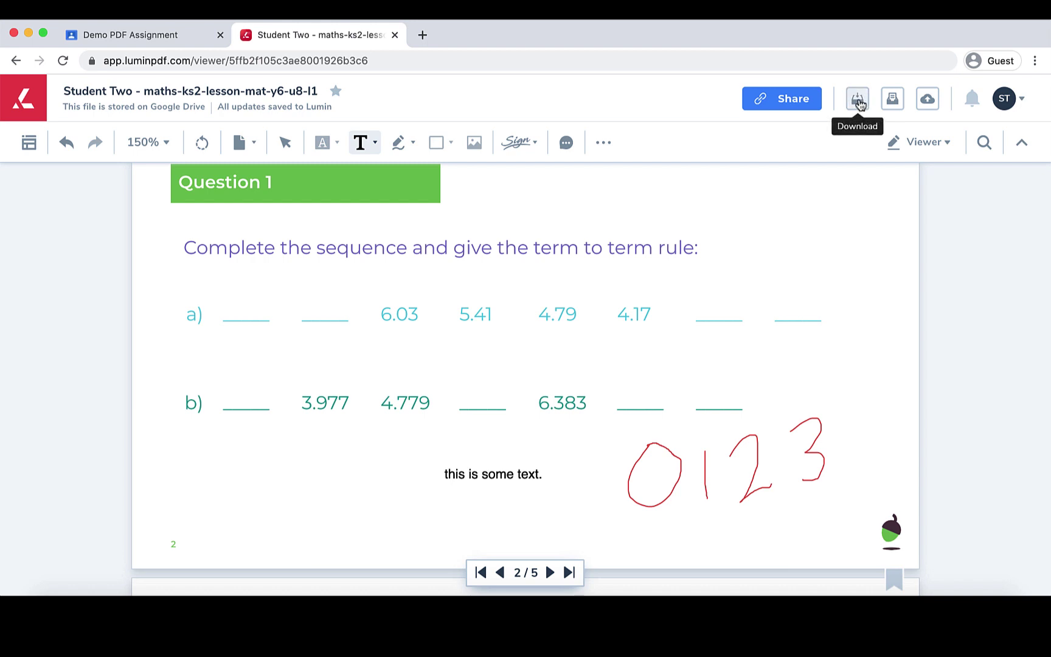
left_click(857, 100)
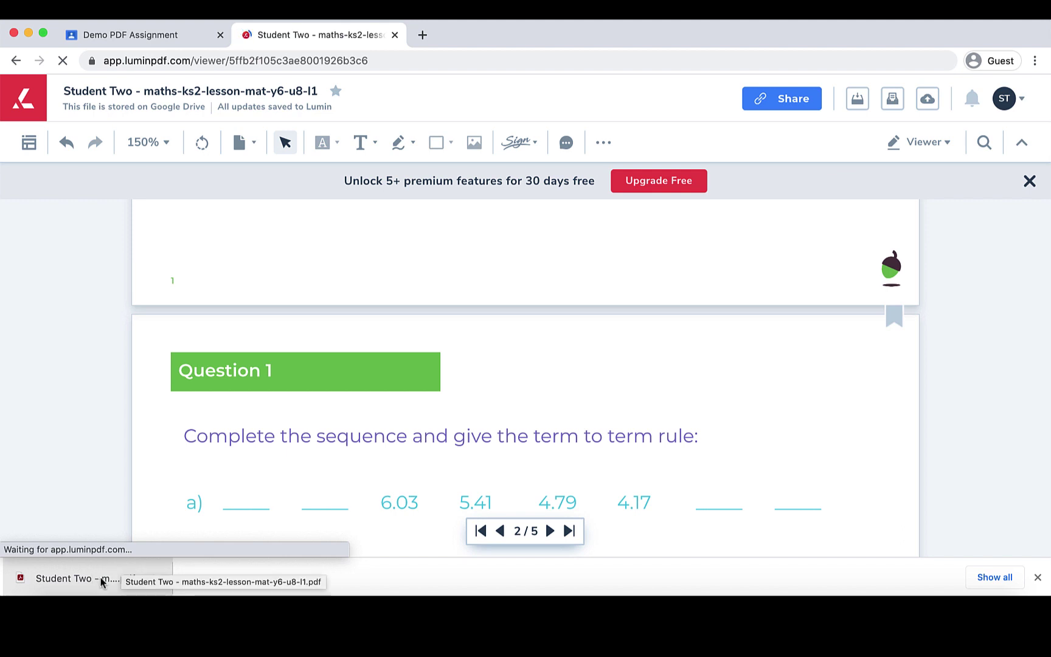
In the Classroom assignment, upload the downloaded annotated PDF as a second file under Your work.
left_click(131, 37)
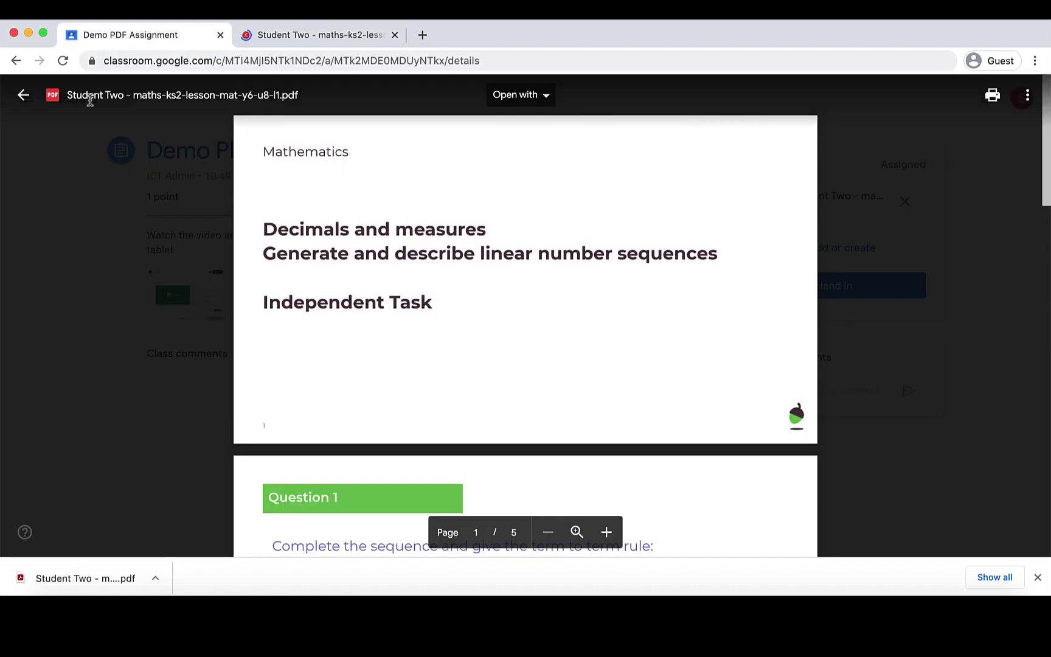
left_click(24, 95)
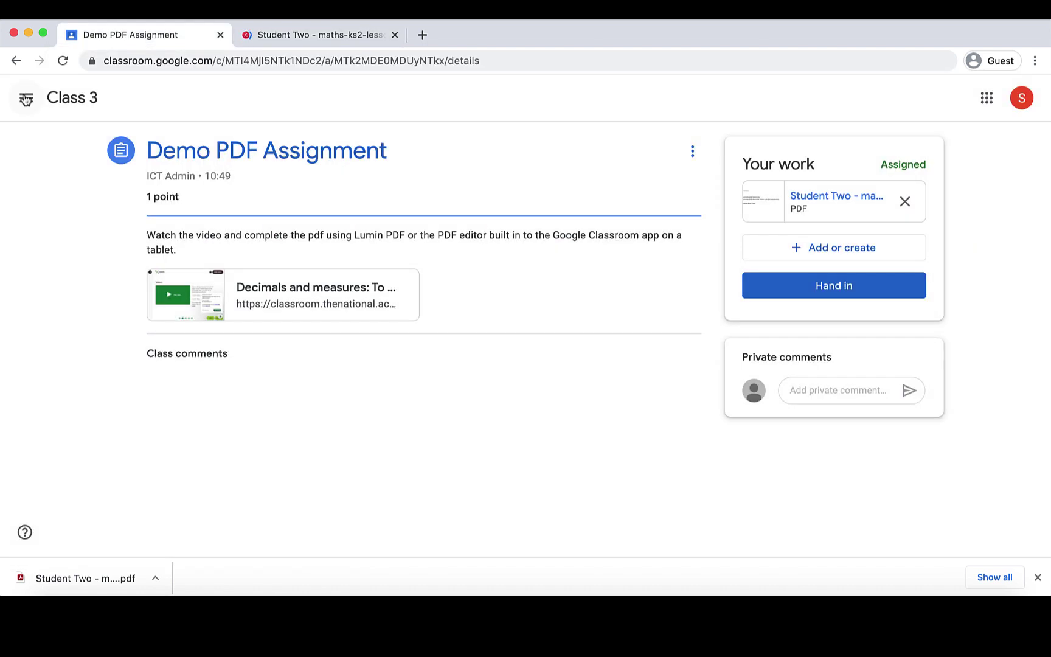
left_click(829, 255)
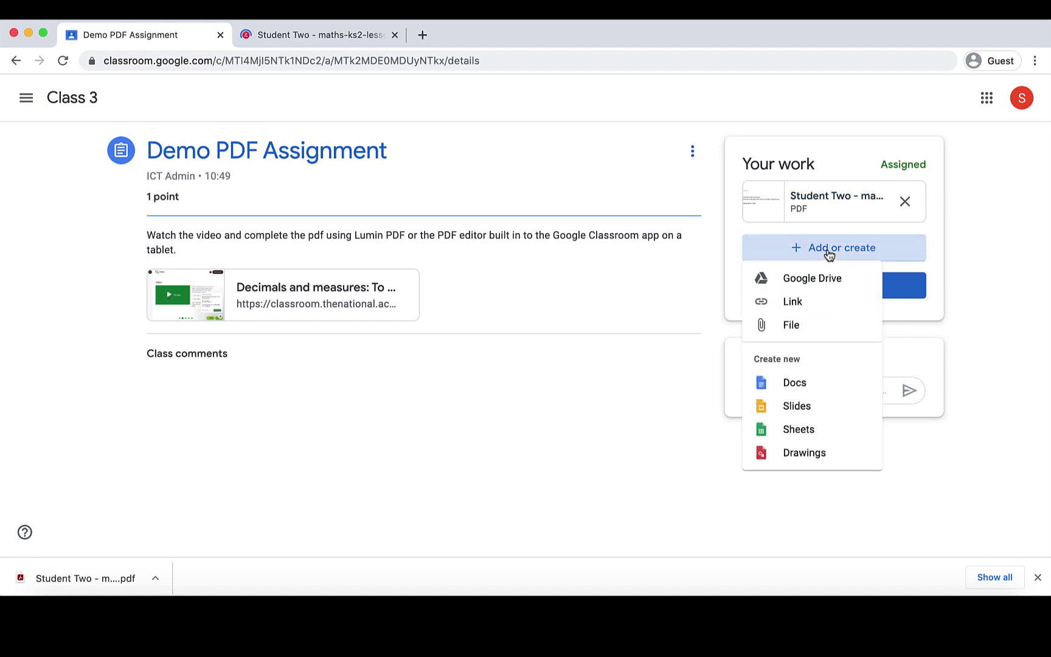
left_click(798, 329)
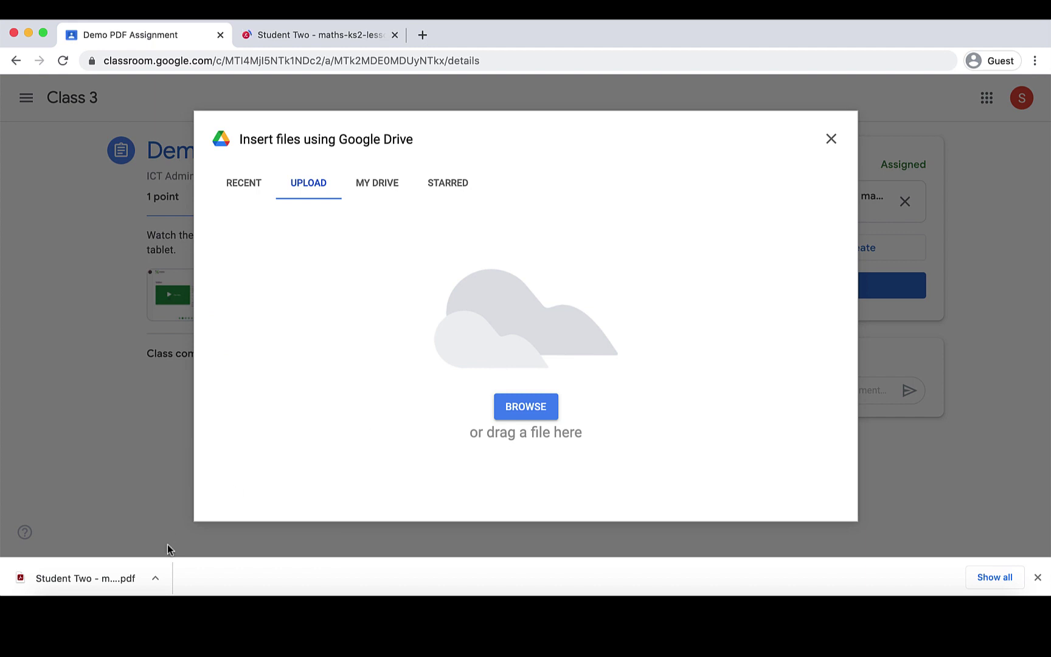
left_click_drag(89, 580, 544, 346)
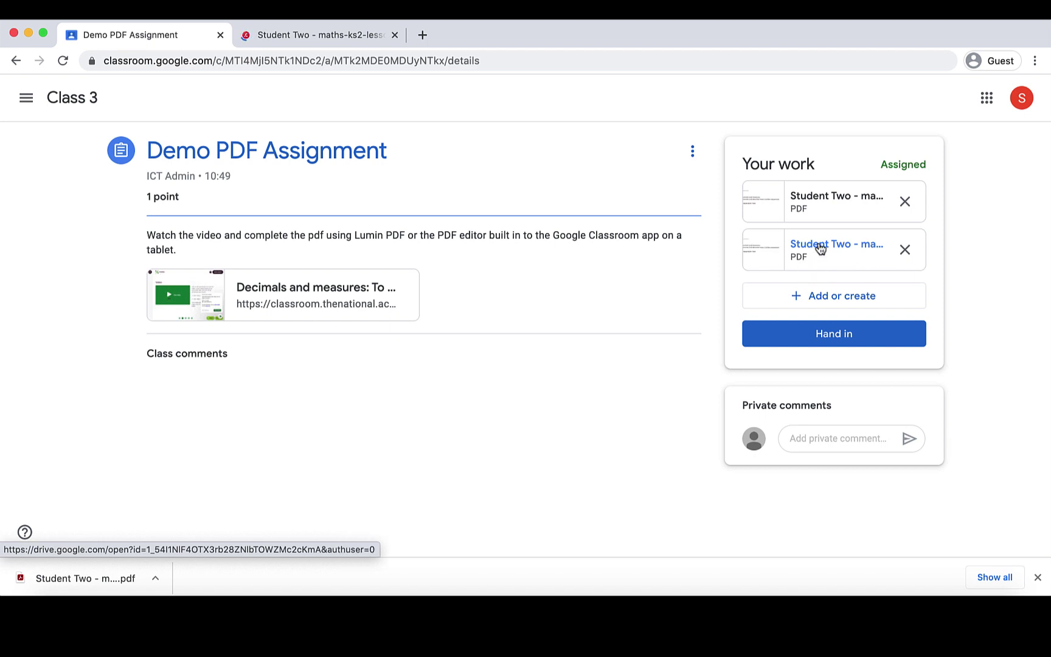
Hand in the Demo PDF Assignment with both PDF attachments, confirming the dialog.
left_click(827, 344)
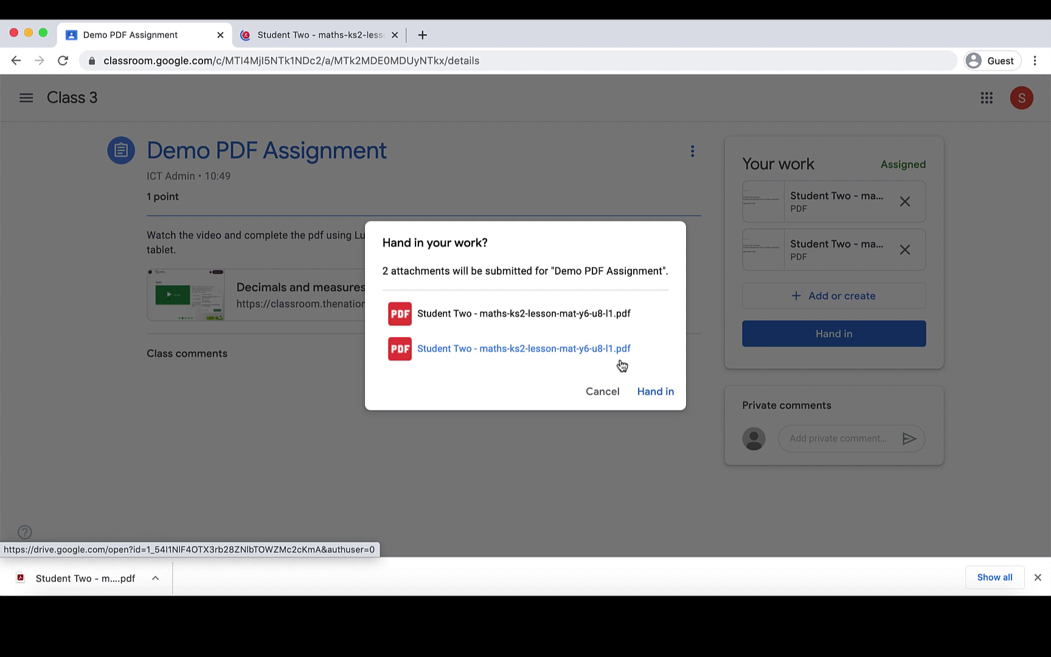
left_click(654, 394)
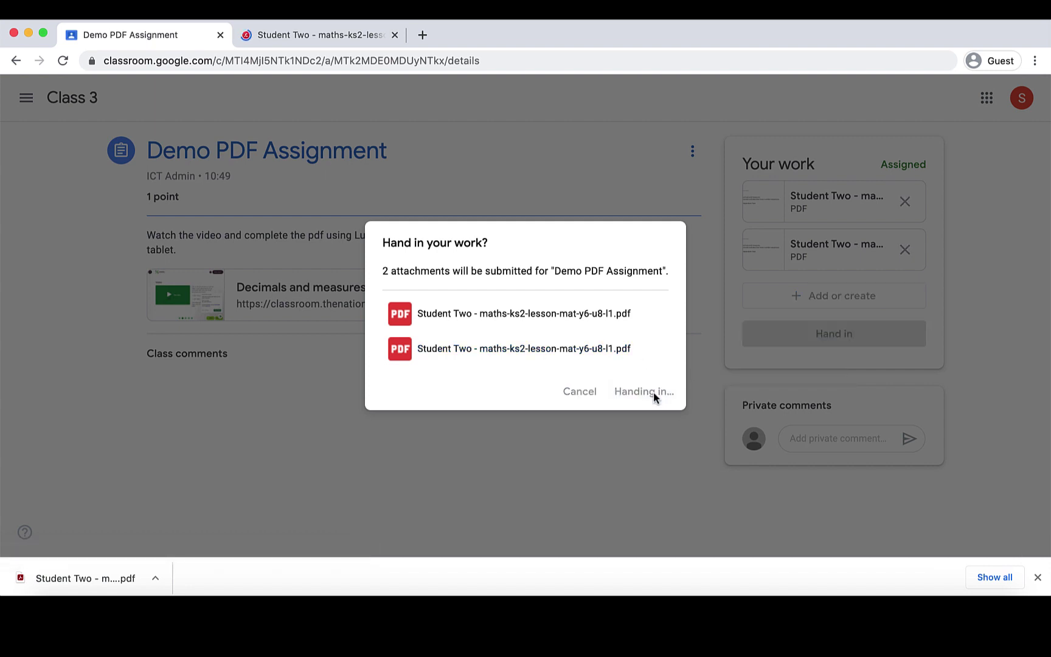